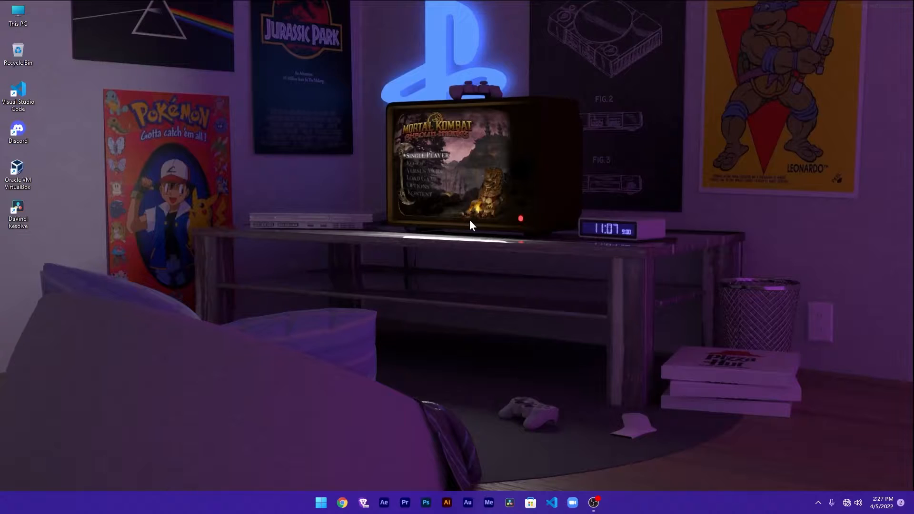
Step: Open Oracle VM VirtualBox and begin creating a new virtual machine named Ubuntu
{"action": "double_click", "coordinate": [19, 170]}
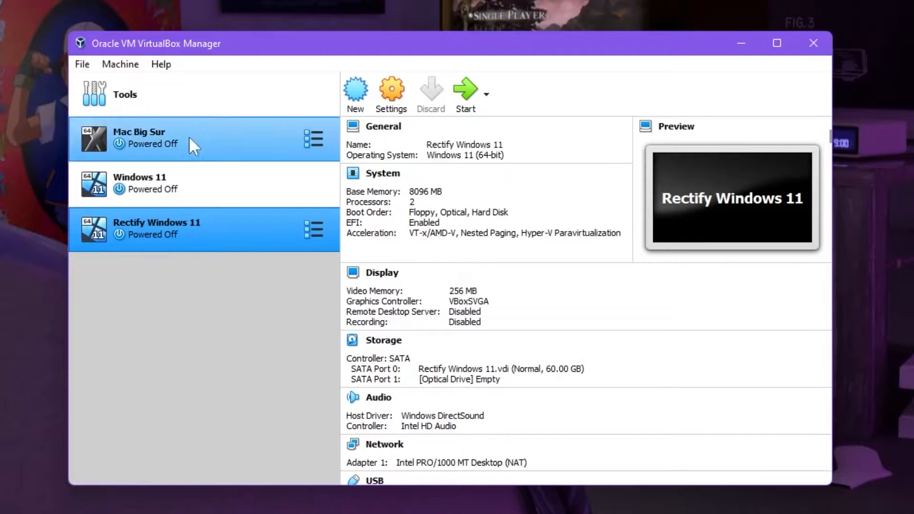
{"action": "left_click", "coordinate": [356, 102]}
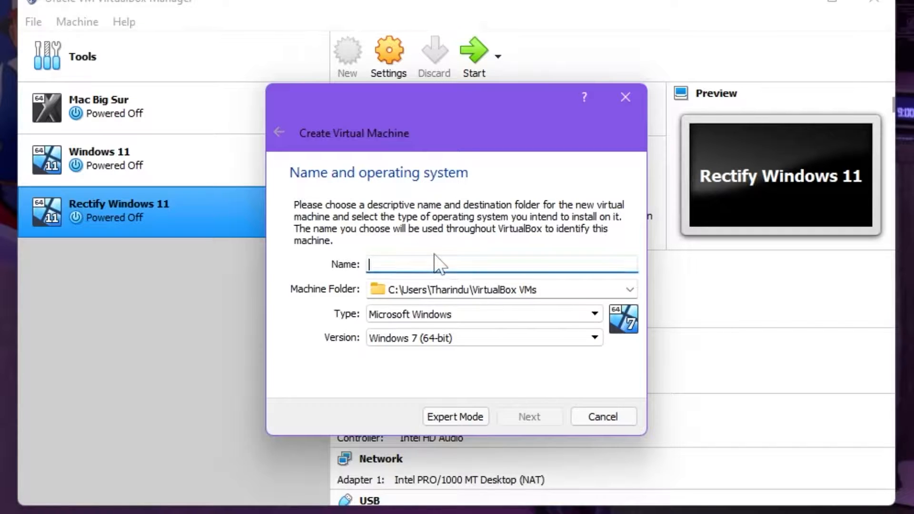
{"action": "type", "text": "Ubuntu"}
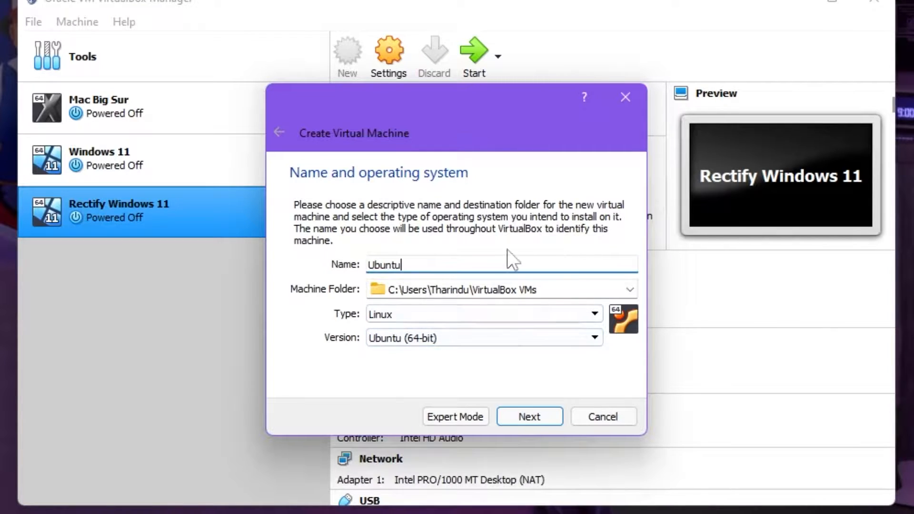
Step: Create a folder named Ubuntu on the Data (D:) drive, set it as the machine folder, and continue to the memory size
{"action": "left_click", "coordinate": [629, 290]}
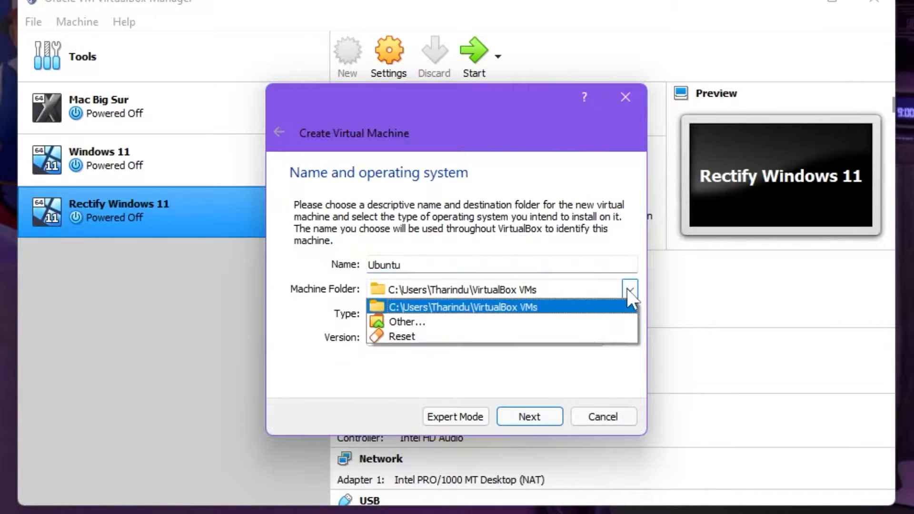
{"action": "left_click", "coordinate": [548, 325]}
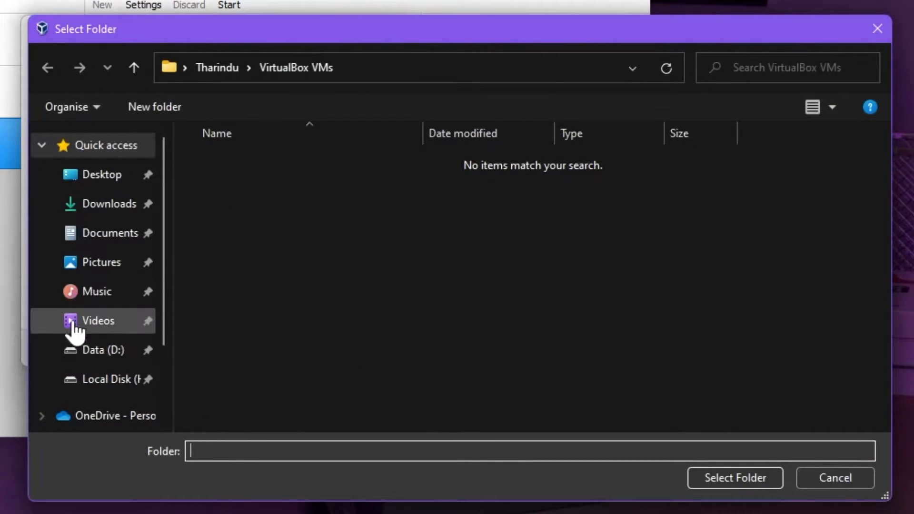
{"action": "left_click", "coordinate": [86, 352]}
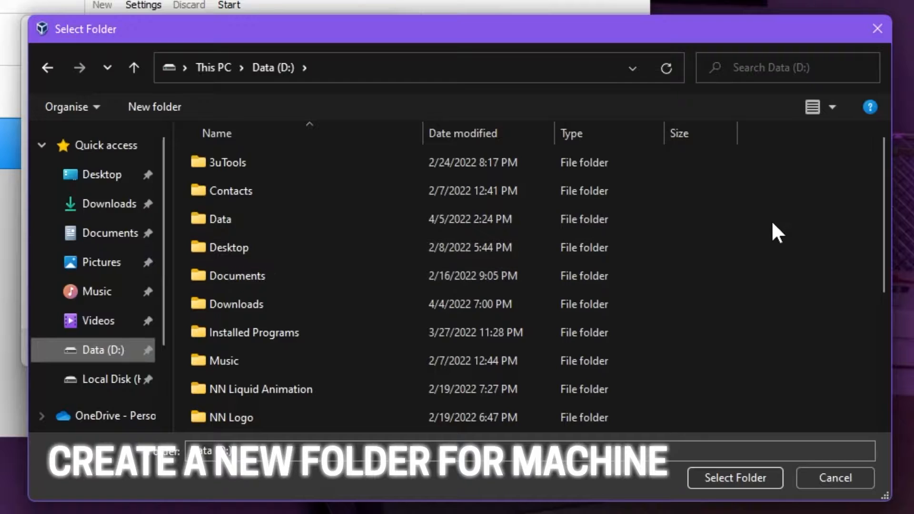
{"action": "key", "text": "ctrl+shift+n"}
{"action": "type", "text": "U"}
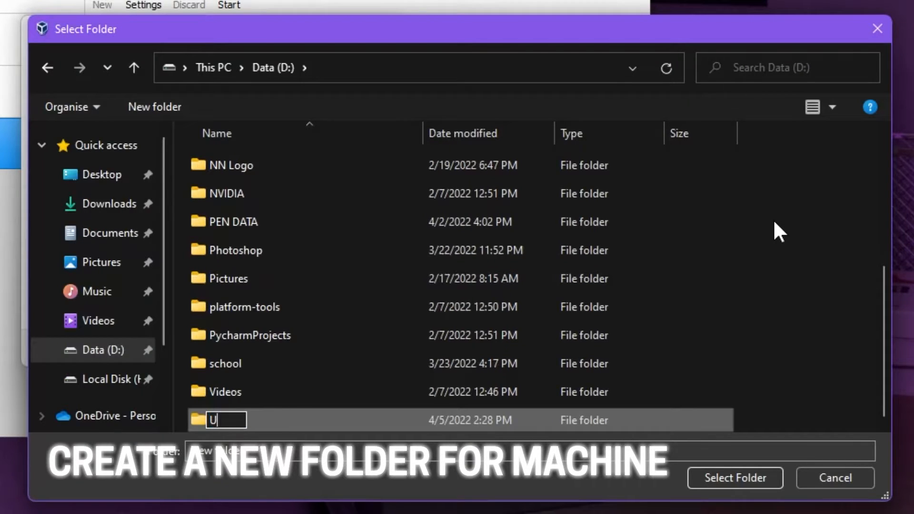
{"action": "type", "text": "buntu"}
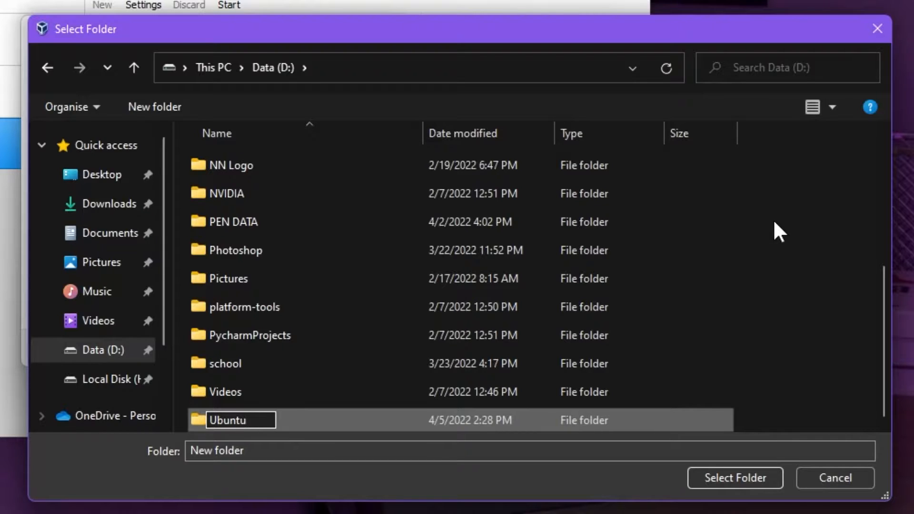
{"action": "key", "text": "Return"}
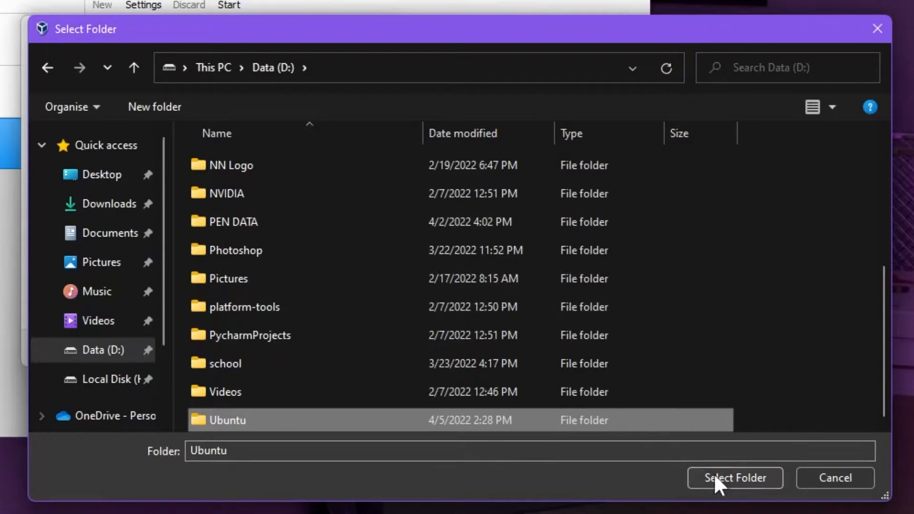
{"action": "left_click", "coordinate": [713, 473]}
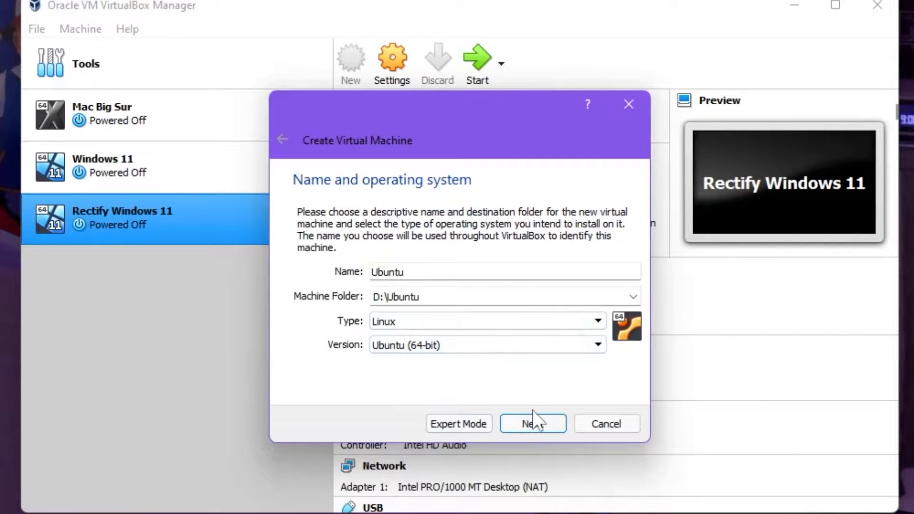
{"action": "left_click", "coordinate": [544, 426]}
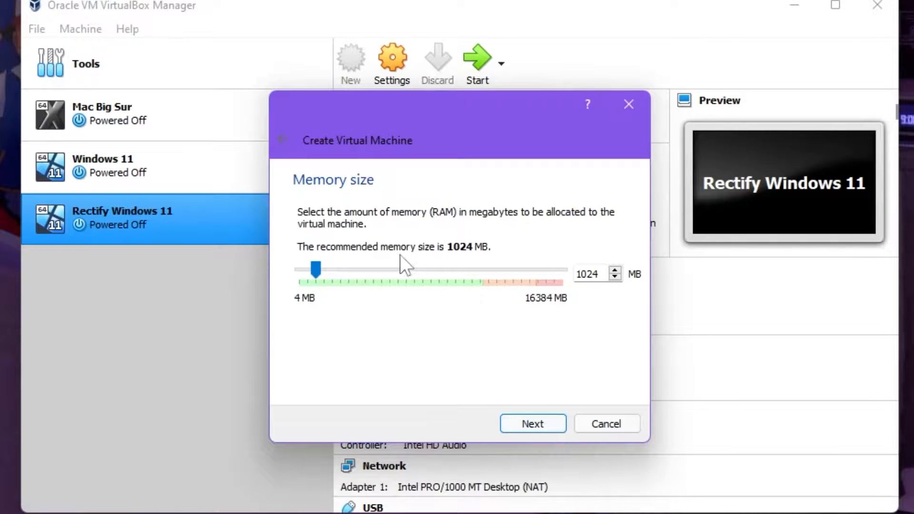
Step: Set the virtual machine's memory size to 6024 MB and continue to the hard disk options
{"action": "left_click_drag", "start_coordinate": [393, 270], "coordinate": [499, 266]}
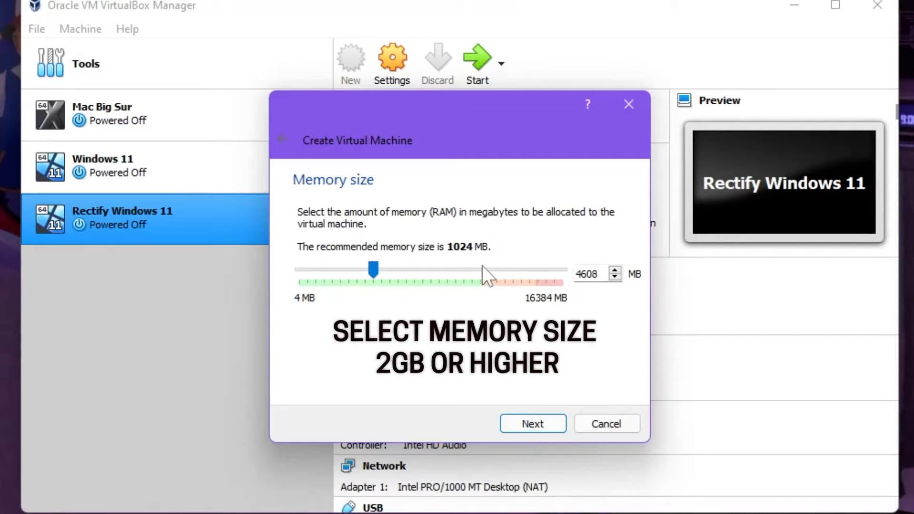
{"action": "double_click", "coordinate": [586, 274]}
{"action": "type", "text": "5024"}
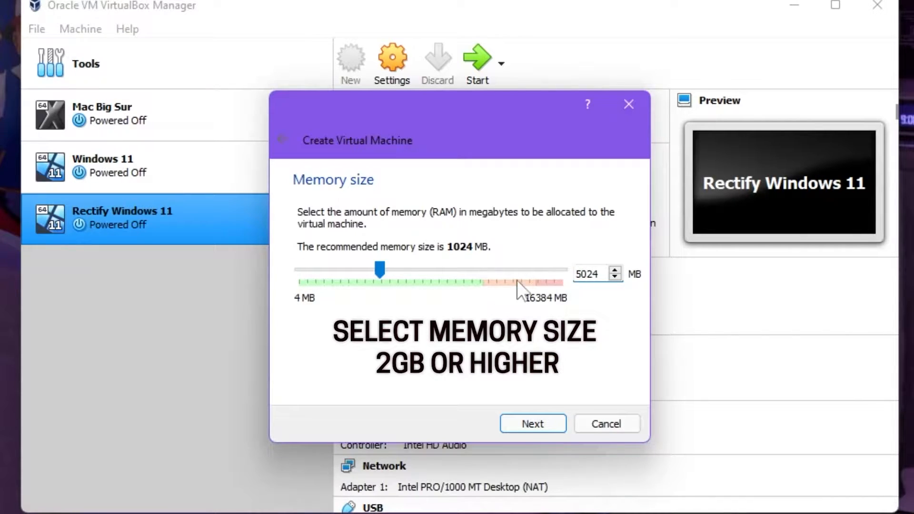
{"action": "left_click", "coordinate": [580, 274]}
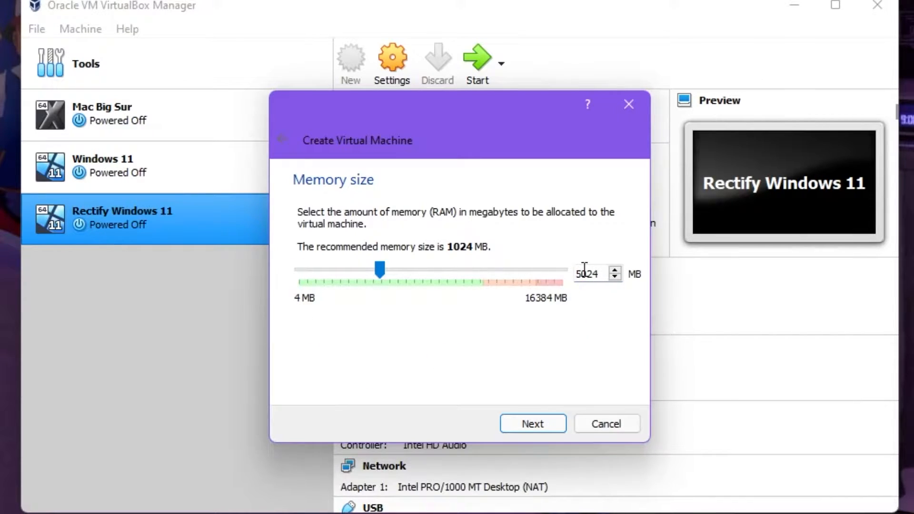
{"action": "key", "text": "BackSpace"}
{"action": "type", "text": "60"}
{"action": "left_click", "coordinate": [523, 419]}
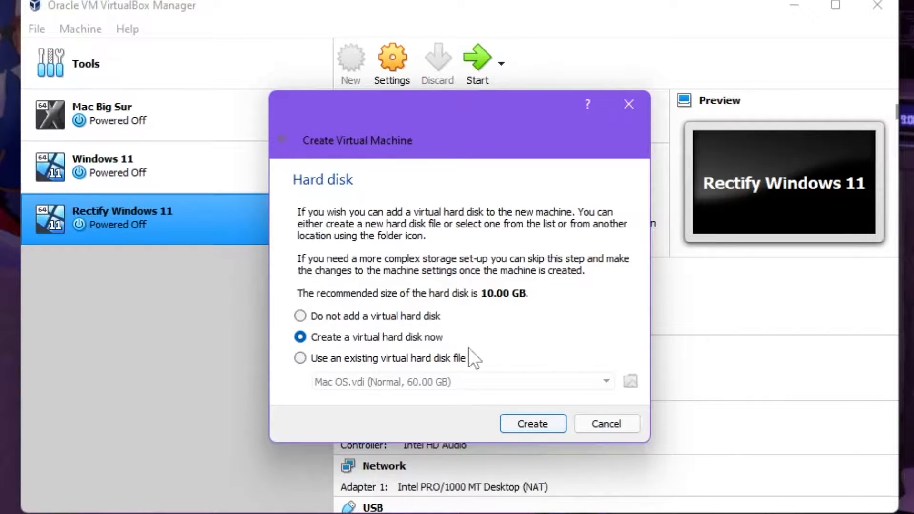
Step: Create a dynamically allocated VDI virtual hard disk of 30 GB for the Ubuntu machine
{"action": "left_click", "coordinate": [512, 420]}
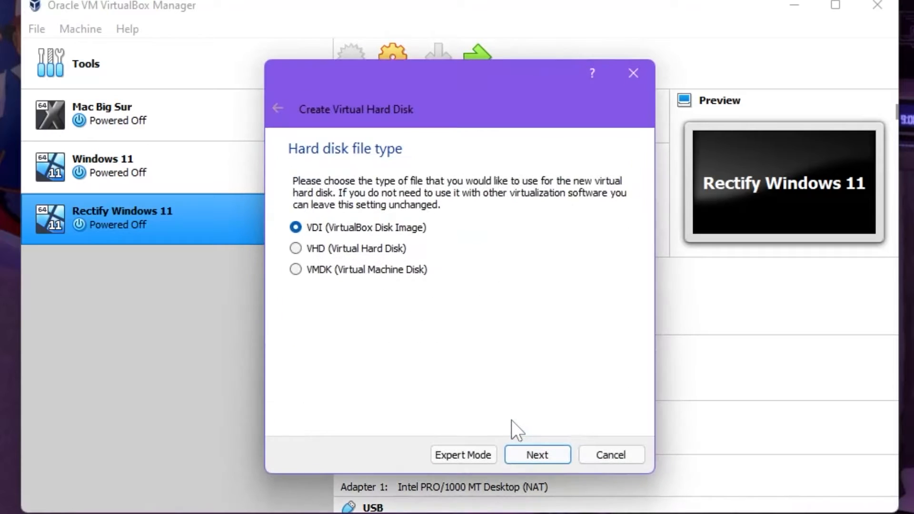
{"action": "left_click", "coordinate": [534, 450]}
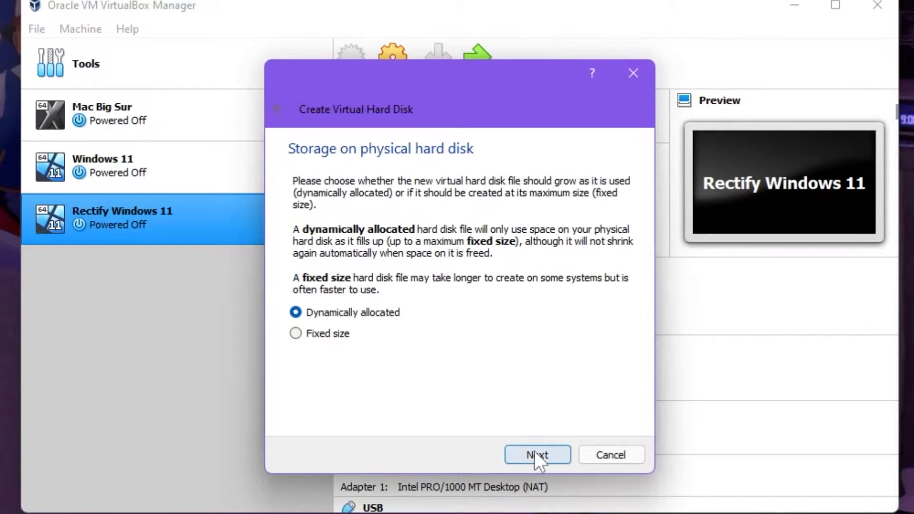
{"action": "left_click", "coordinate": [534, 451]}
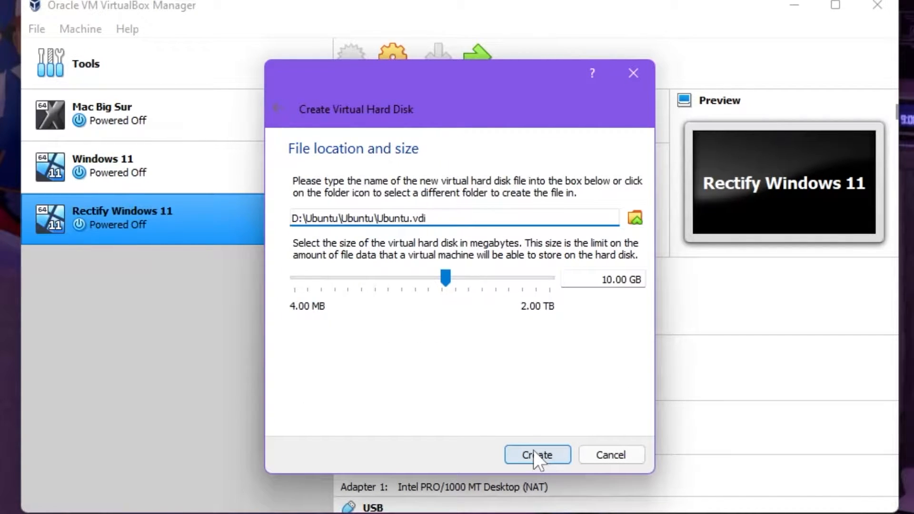
{"action": "left_click", "coordinate": [610, 279]}
{"action": "key", "text": "BackSpace"}
{"action": "type", "text": "3"}
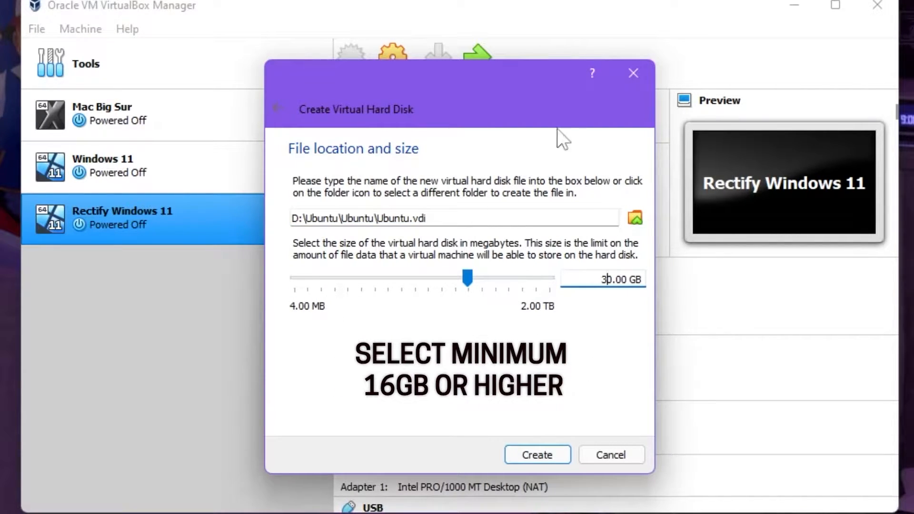
{"action": "left_click", "coordinate": [520, 453]}
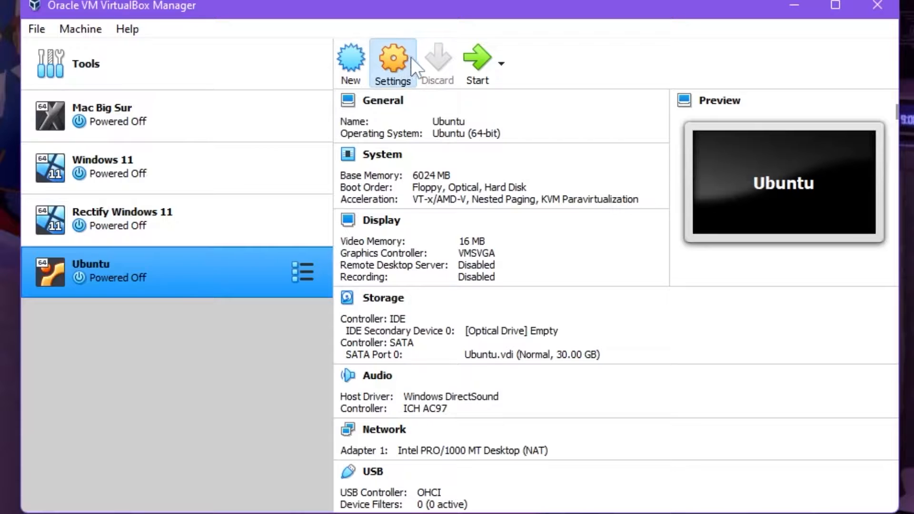
Step: Attach the ubuntu-20.04.3-desktop-amd64 disk image to the Ubuntu machine's empty IDE optical drive and save the settings
{"action": "left_click", "coordinate": [412, 58]}
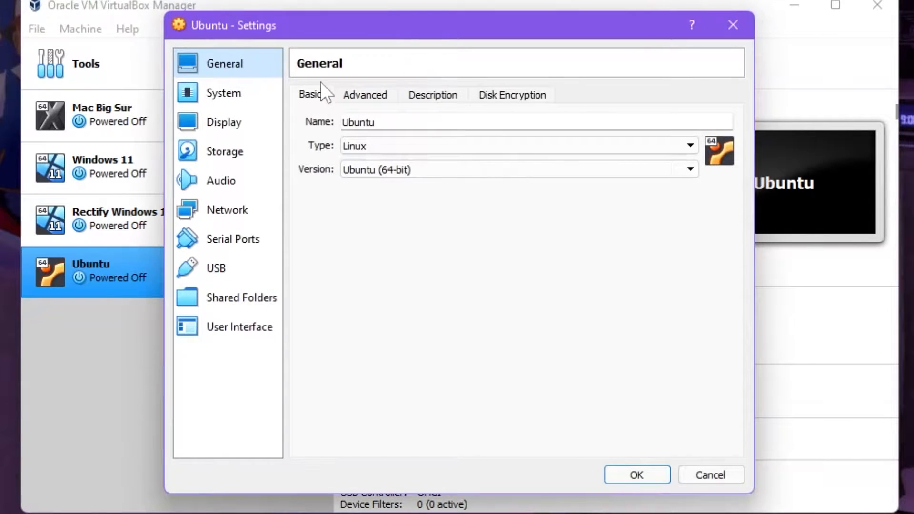
{"action": "left_click", "coordinate": [232, 93]}
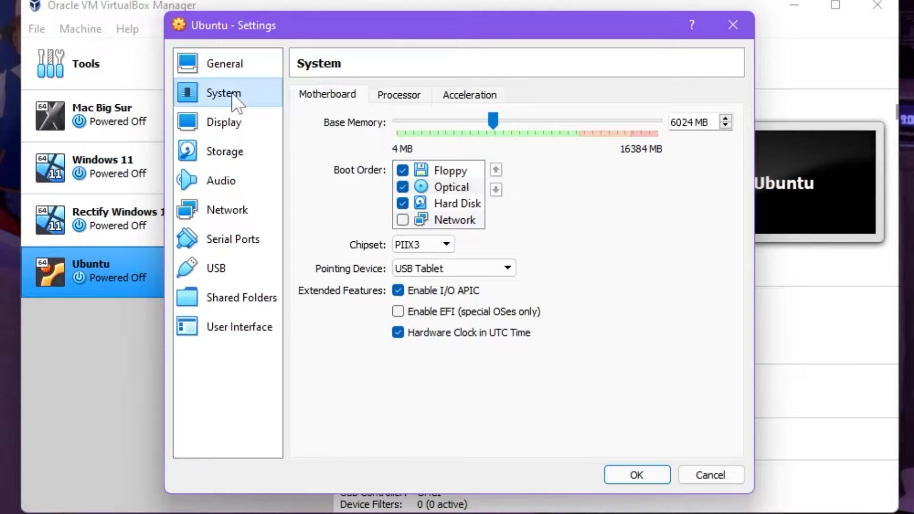
{"action": "left_click", "coordinate": [244, 120]}
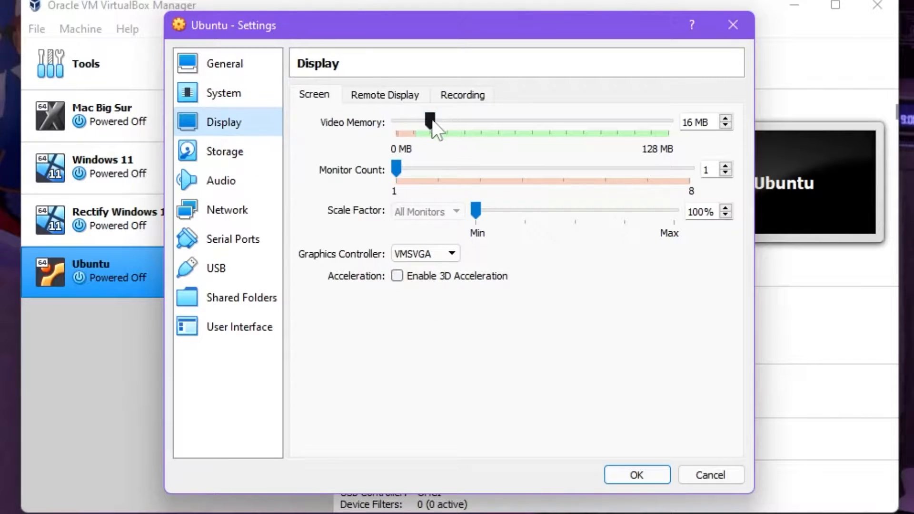
{"action": "left_click", "coordinate": [227, 151]}
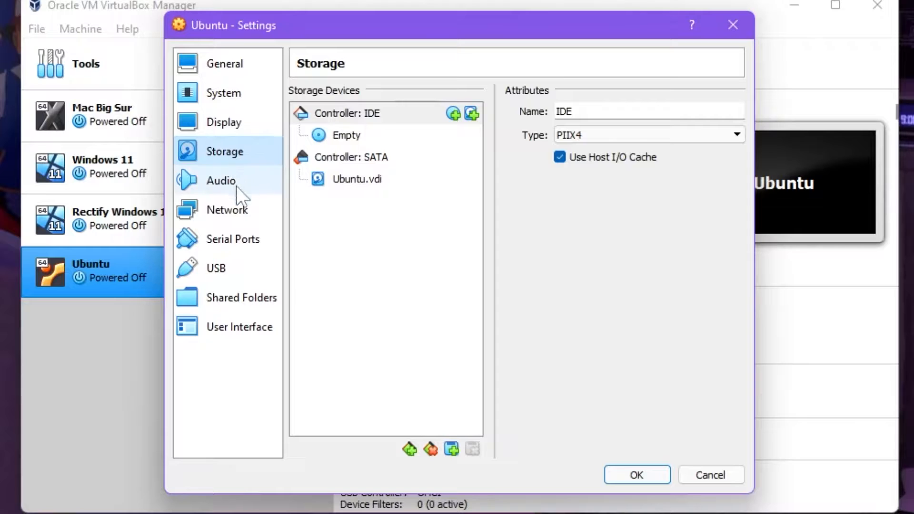
{"action": "left_click", "coordinate": [355, 178]}
{"action": "left_click", "coordinate": [353, 135]}
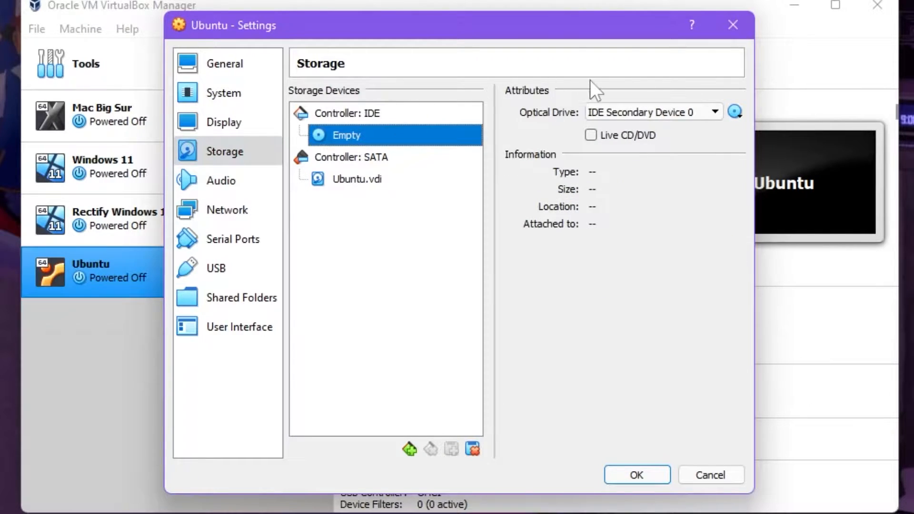
{"action": "left_click", "coordinate": [735, 111]}
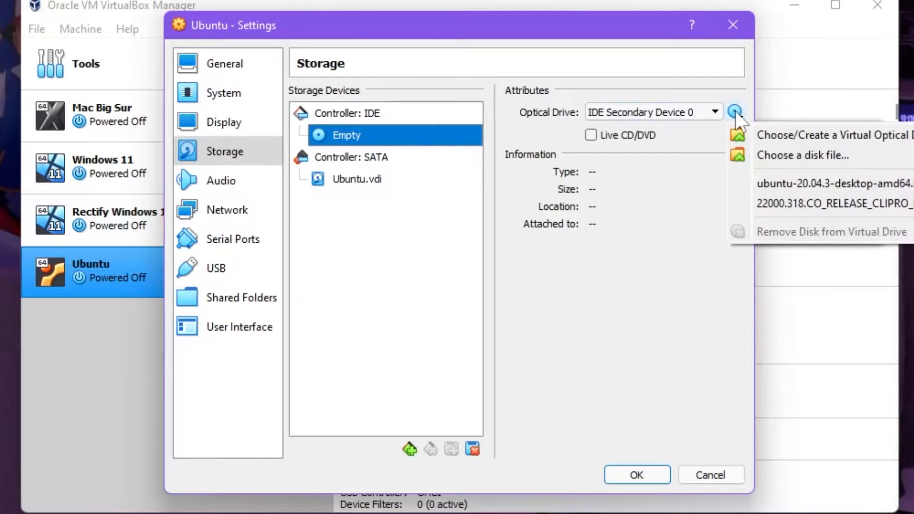
{"action": "left_click", "coordinate": [779, 150]}
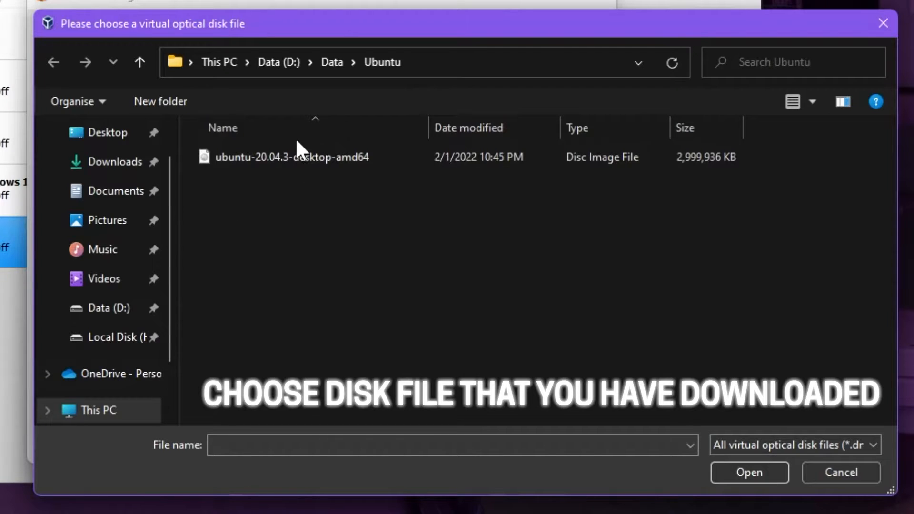
{"action": "double_click", "coordinate": [306, 156]}
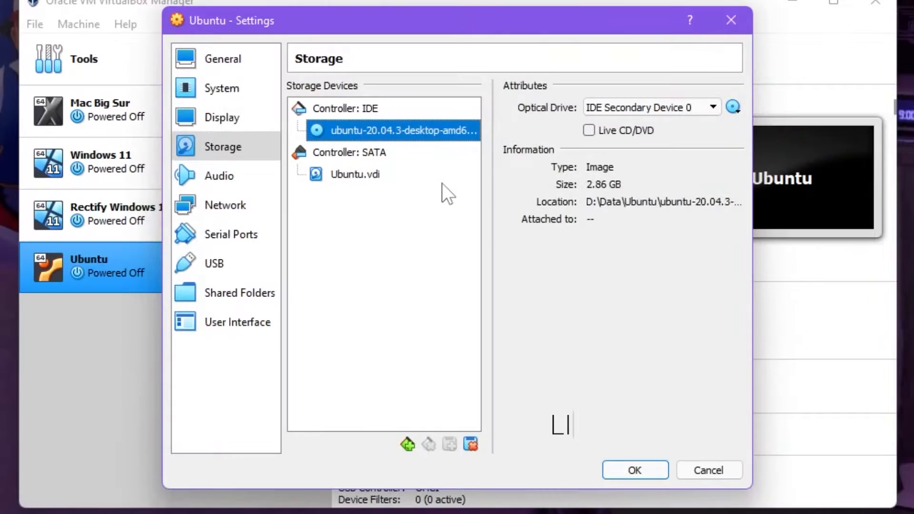
{"action": "left_click", "coordinate": [635, 470]}
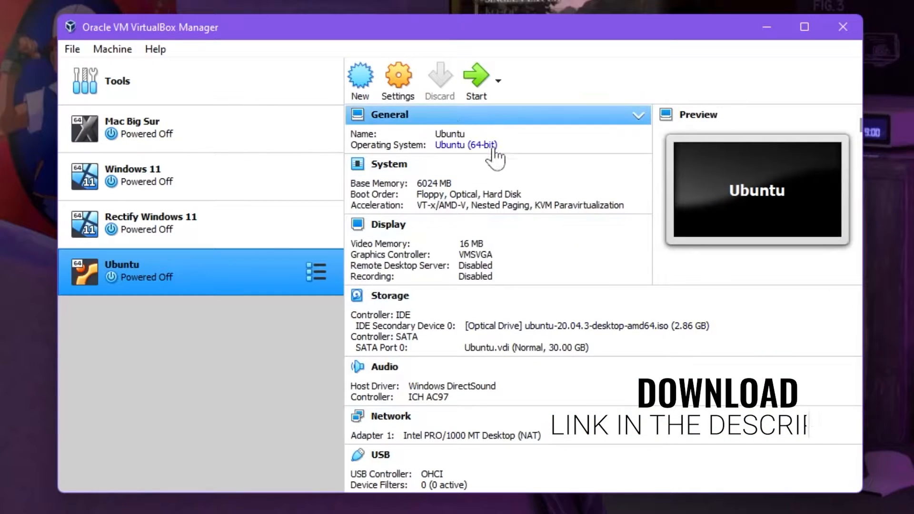
Step: Set the Ubuntu machine's video memory to 256 MB
{"action": "left_click", "coordinate": [469, 244]}
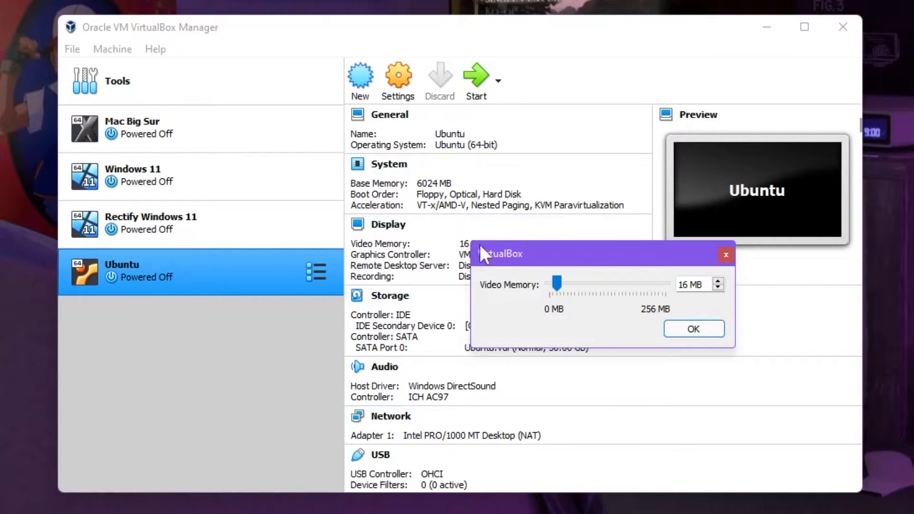
{"action": "left_click", "coordinate": [567, 283]}
{"action": "left_click_drag", "start_coordinate": [564, 285], "coordinate": [732, 292]}
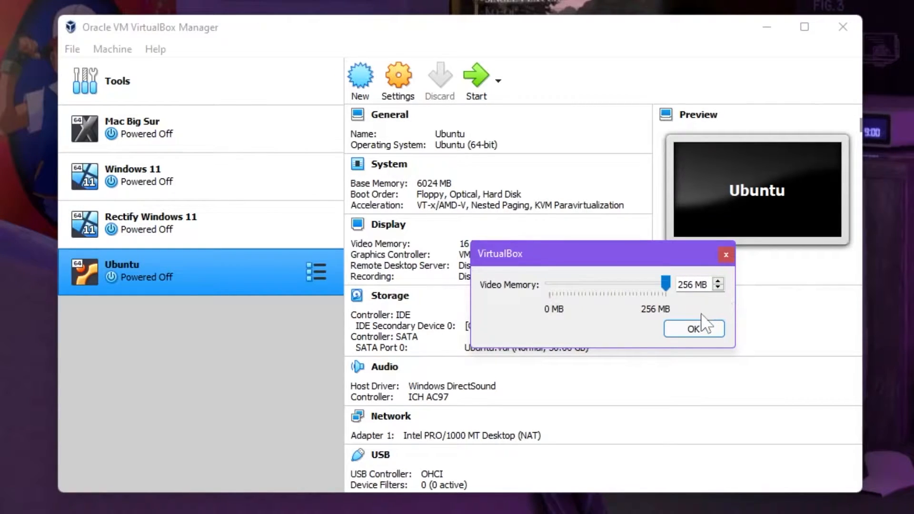
{"action": "left_click", "coordinate": [695, 323]}
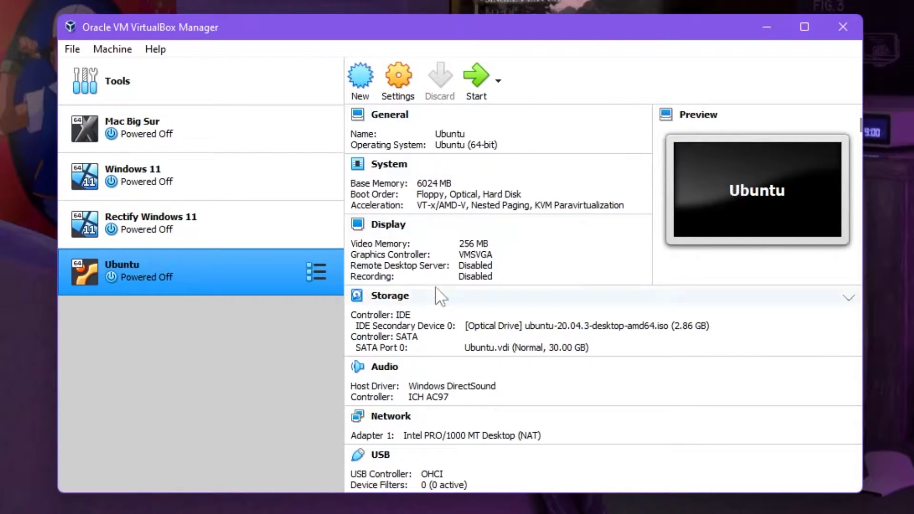
Step: Start the Ubuntu virtual machine, choose English as the boot language, and let the machine capture the mouse
{"action": "left_click", "coordinate": [475, 74]}
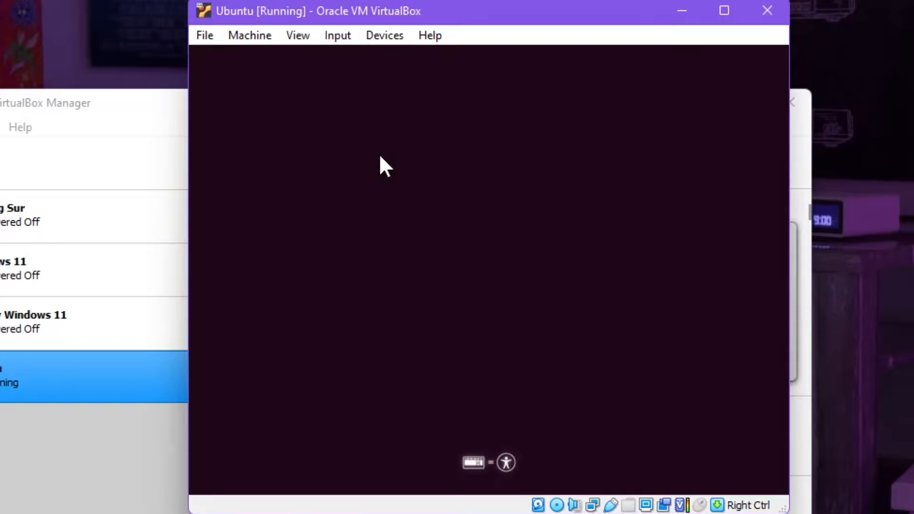
{"action": "key", "text": "Return"}
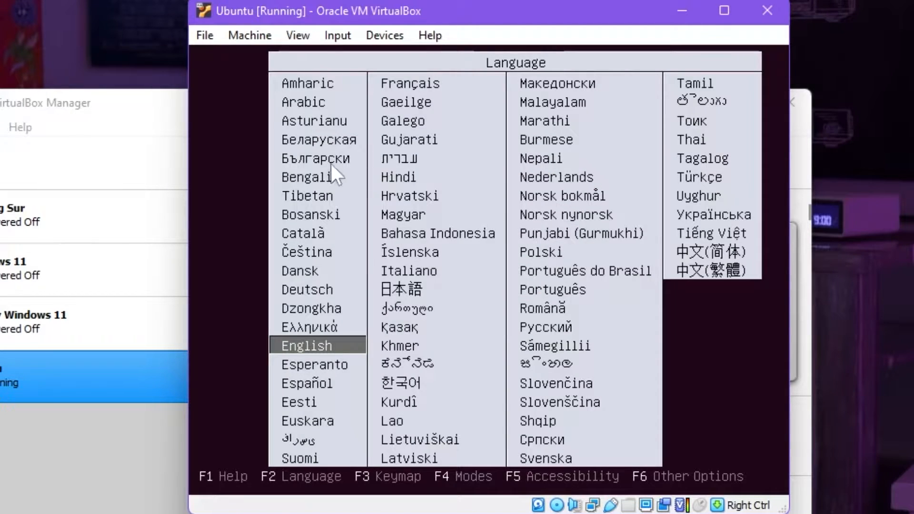
{"action": "left_click", "coordinate": [250, 236]}
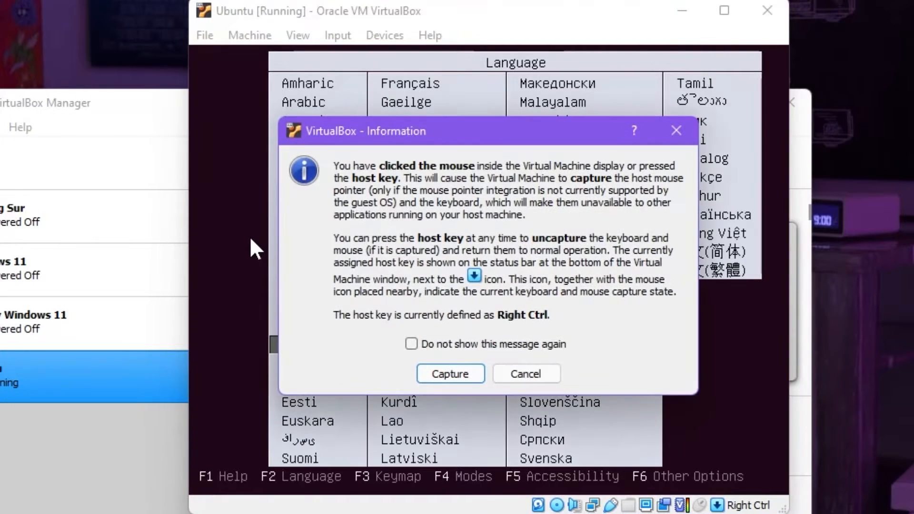
{"action": "key", "text": "Return"}
{"action": "key", "text": "Return"}
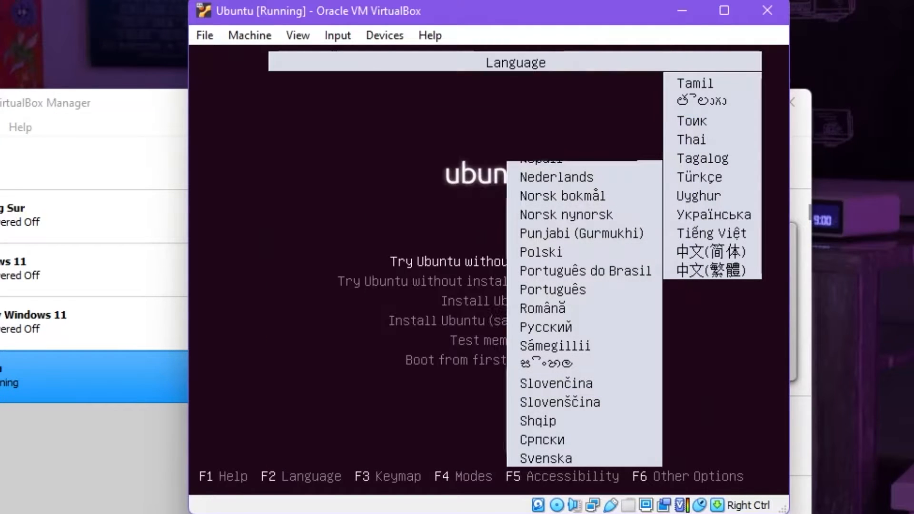
Step: Boot the machine with the Install Ubuntu option
{"action": "key", "text": "Down"}
{"action": "key", "text": "Down"}
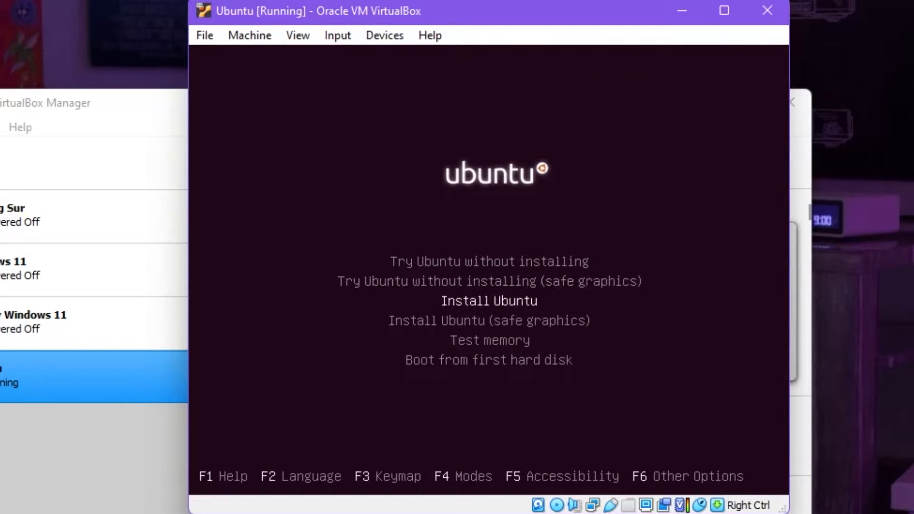
{"action": "key", "text": "Return"}
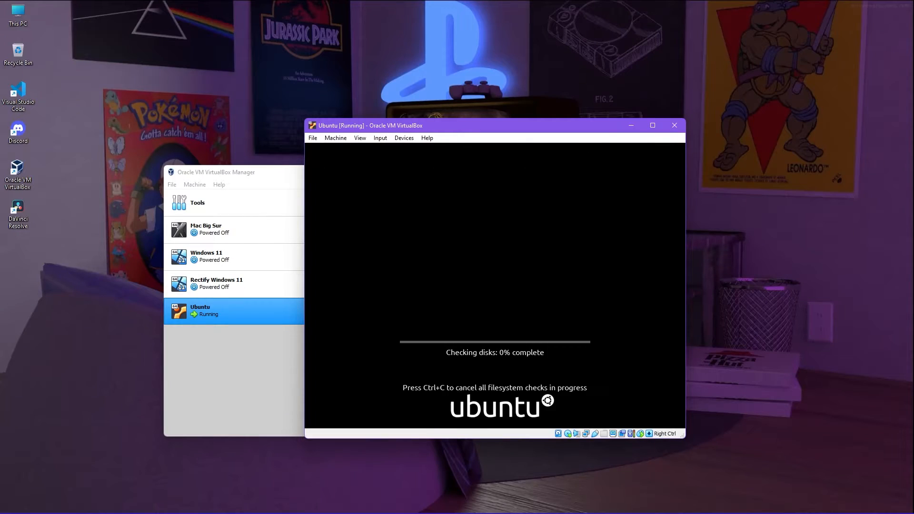
Step: Release the mouse from the virtual machine and maximize the machine's window
{"action": "key", "text": "Control_R"}
{"action": "key", "text": "Return"}
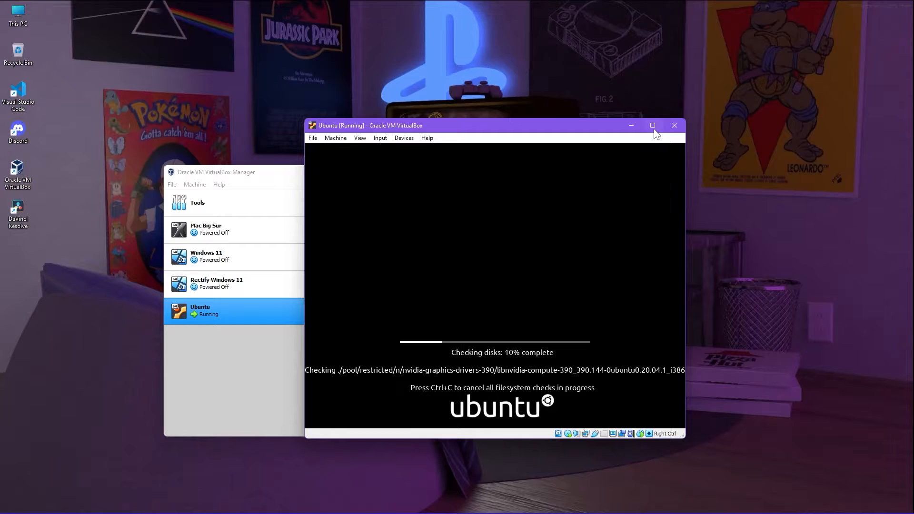
{"action": "left_click", "coordinate": [652, 125]}
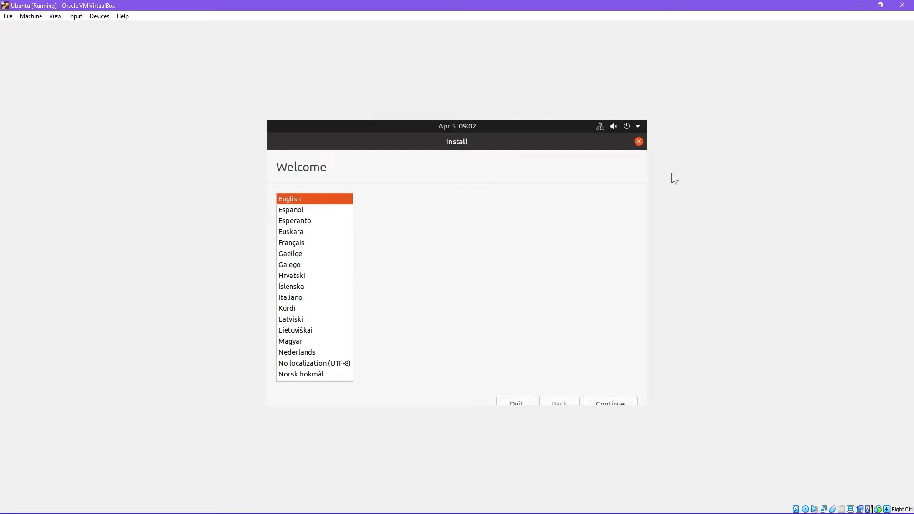
Step: Accept English as the installation language and English (US) as the keyboard layout
{"action": "left_click", "coordinate": [600, 406]}
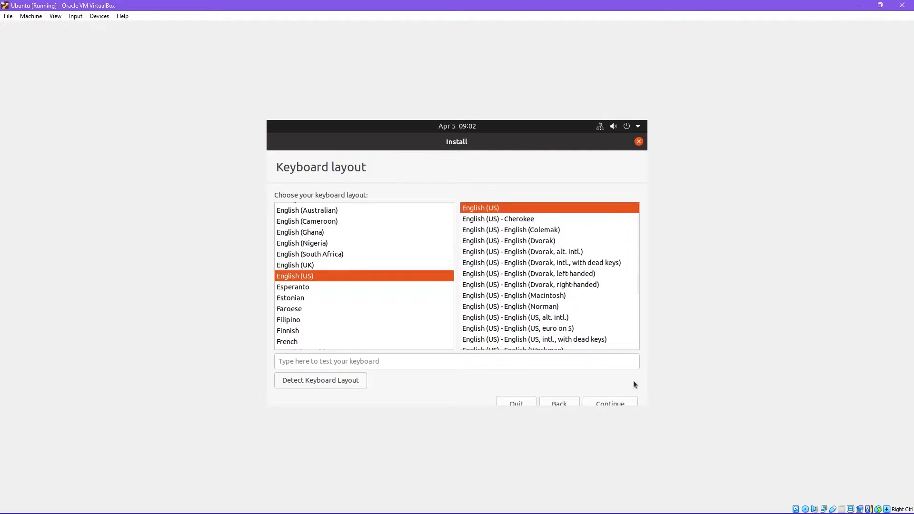
{"action": "left_click", "coordinate": [603, 401]}
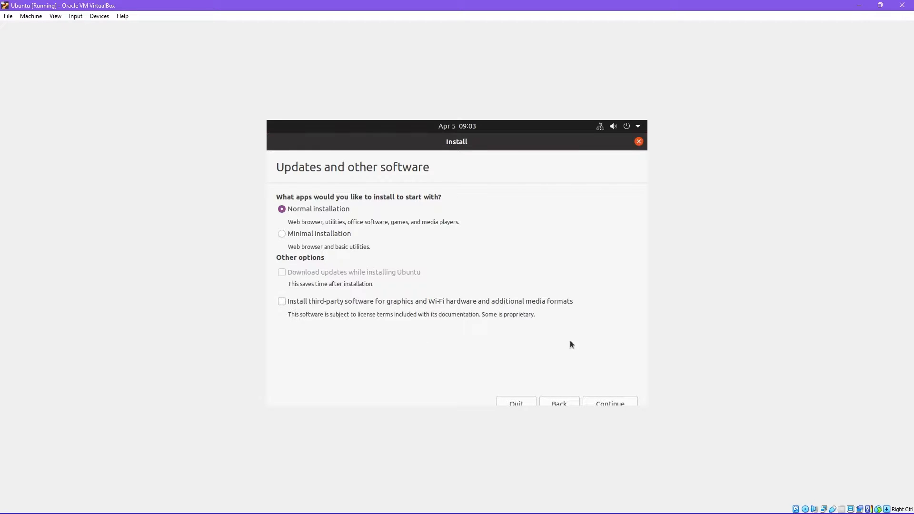
Step: Keep the normal installation, choose to erase the disk and install Ubuntu, and confirm writing the changes to disk
{"action": "left_click", "coordinate": [612, 401]}
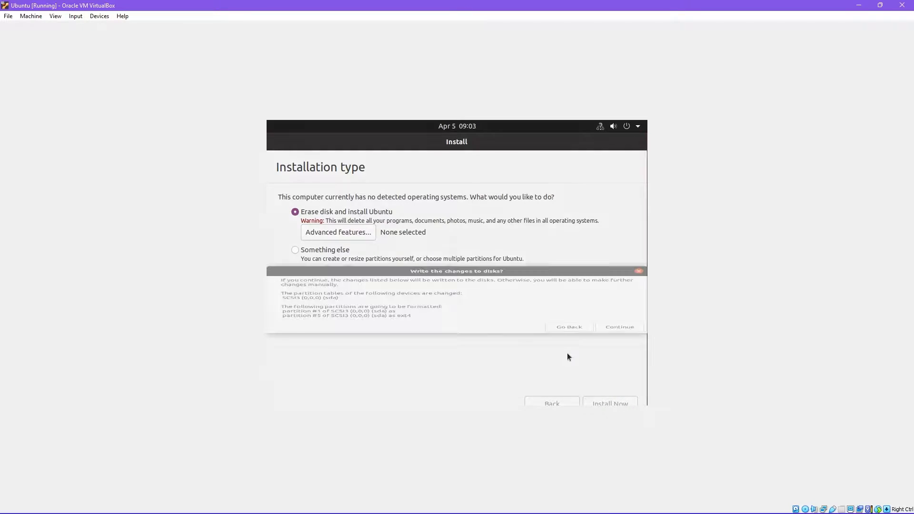
{"action": "left_click", "coordinate": [614, 350]}
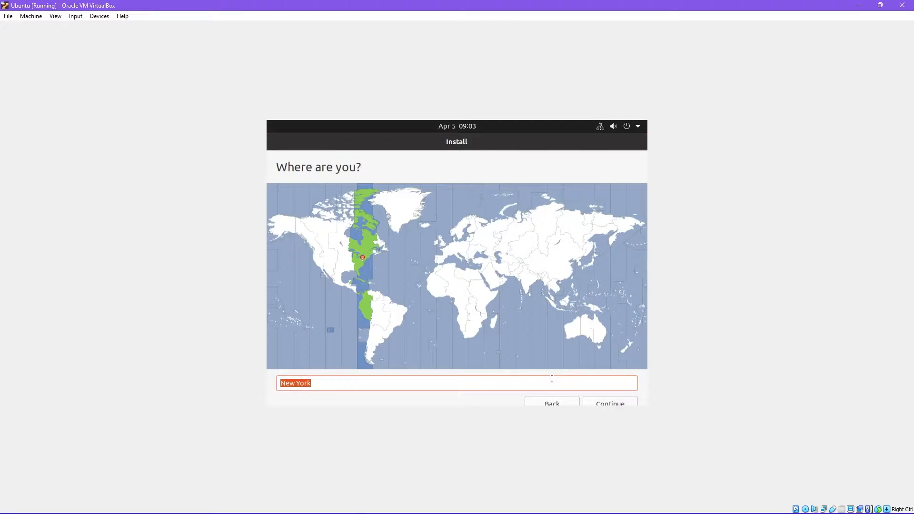
Step: Set the installation's location to Sri Lanka Time and continue to the user account details
{"action": "type", "text": "Sri lank"}
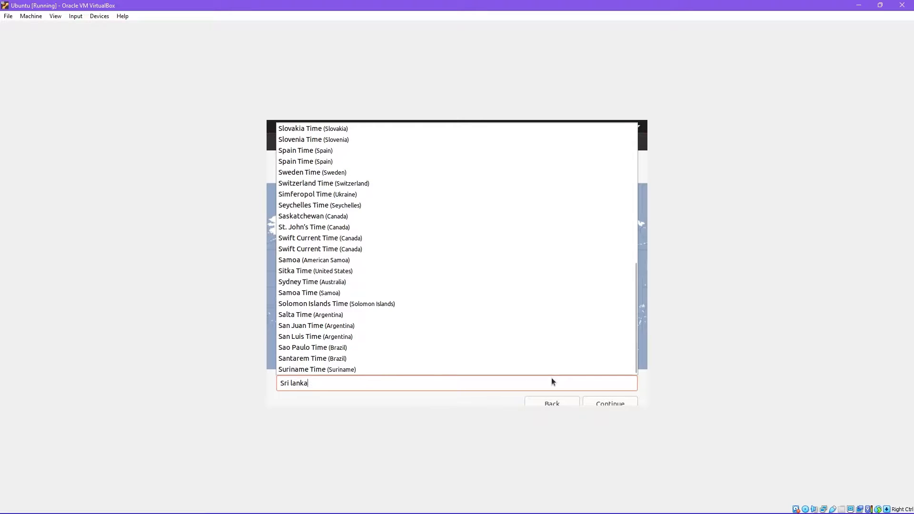
{"action": "key", "text": "Return"}
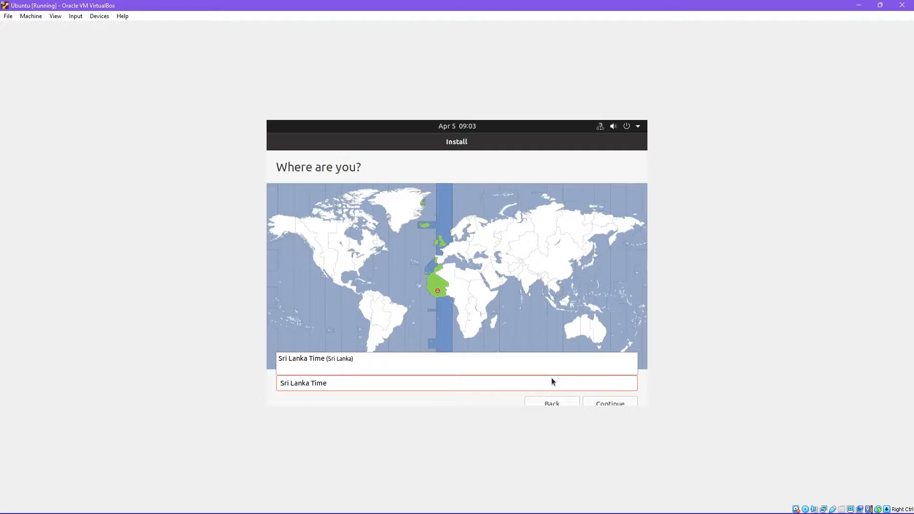
{"action": "left_click", "coordinate": [601, 398]}
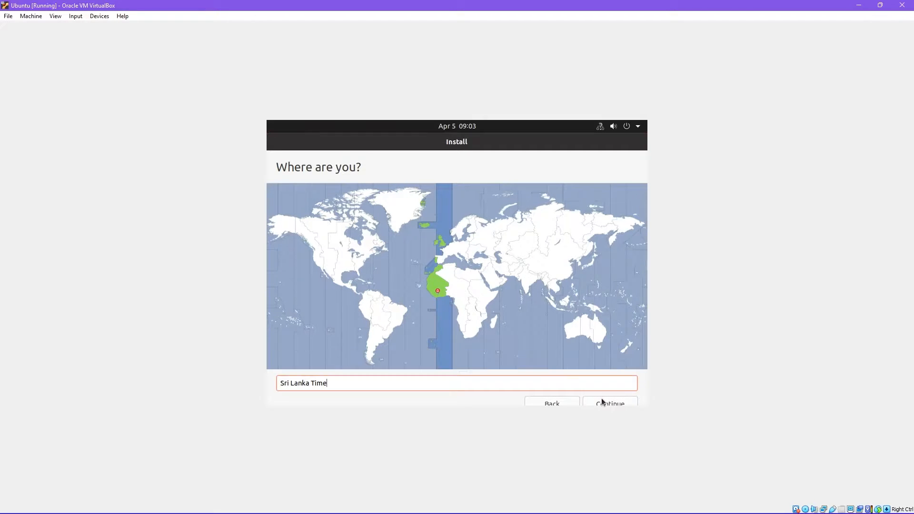
{"action": "left_click", "coordinate": [604, 402]}
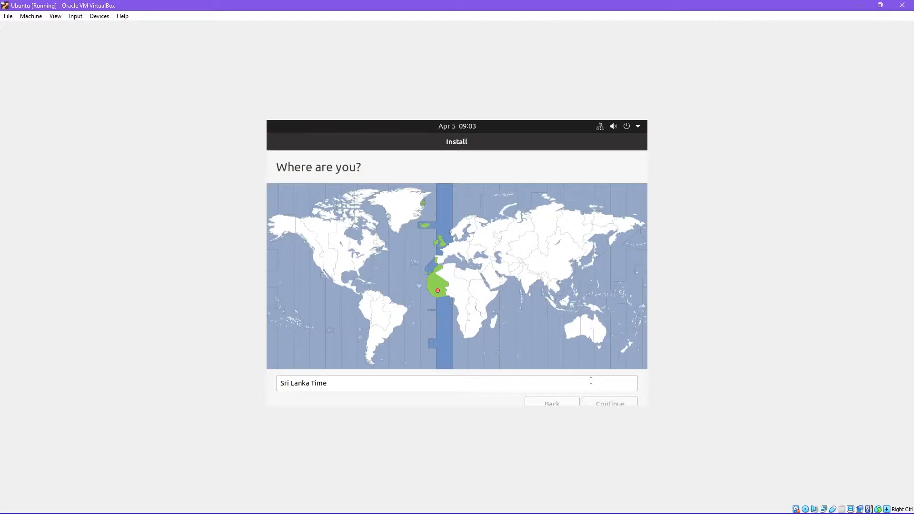
Step: Enter the user's name, fill in and confirm the account password, and continue with the installation
{"action": "type", "text": "Tharindu"}
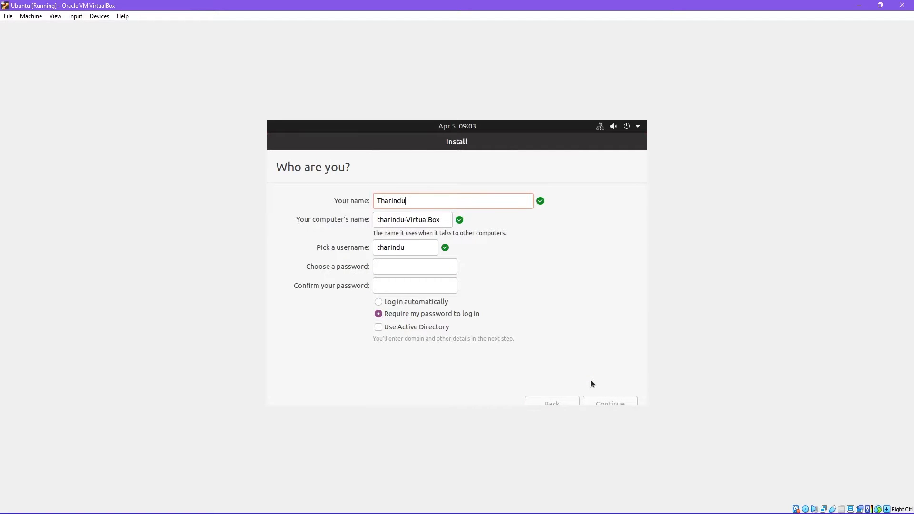
{"action": "left_click", "coordinate": [392, 271]}
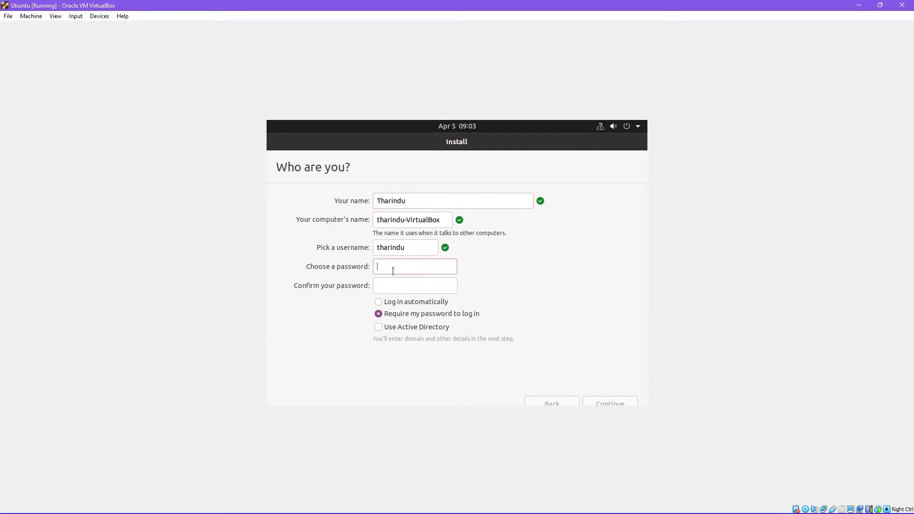
{"action": "type", "text": "12345"}
{"action": "key", "text": "Tab"}
{"action": "type", "text": "12345"}
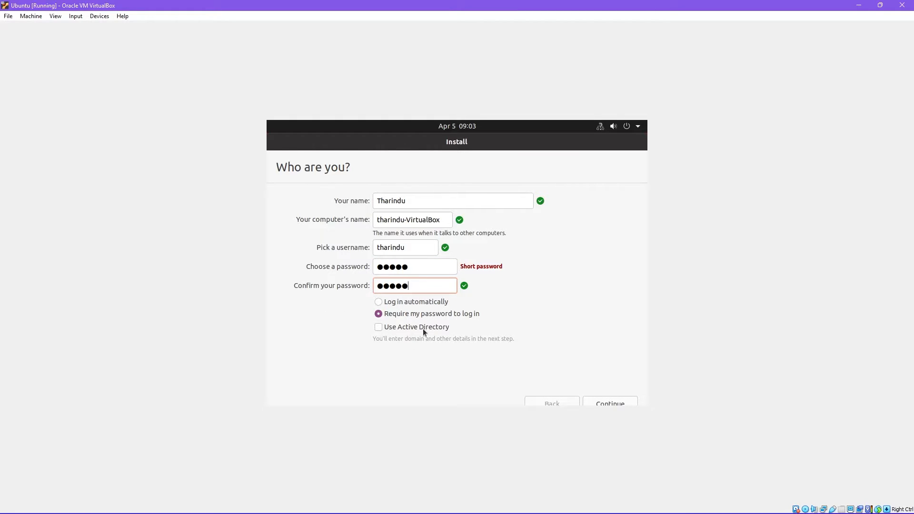
{"action": "left_click", "coordinate": [606, 401]}
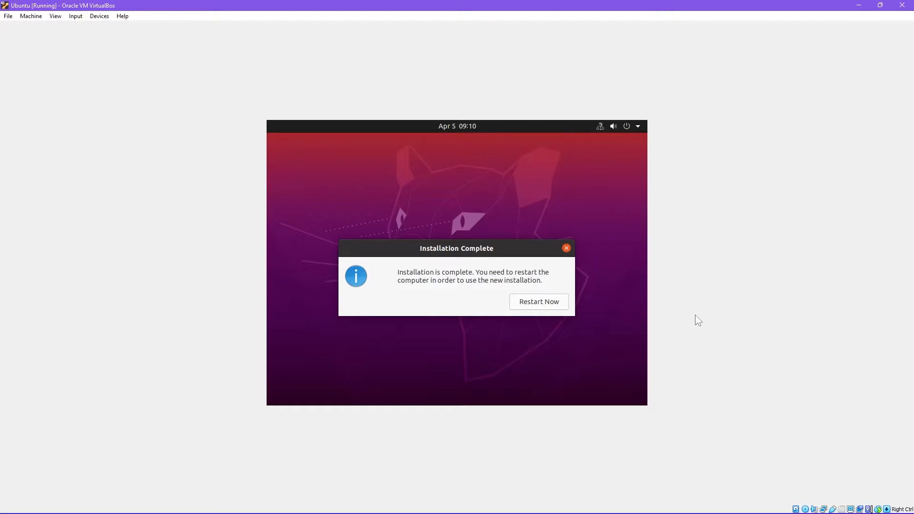
Step: Restart the virtual machine to use the new Ubuntu installation
{"action": "left_click", "coordinate": [550, 301]}
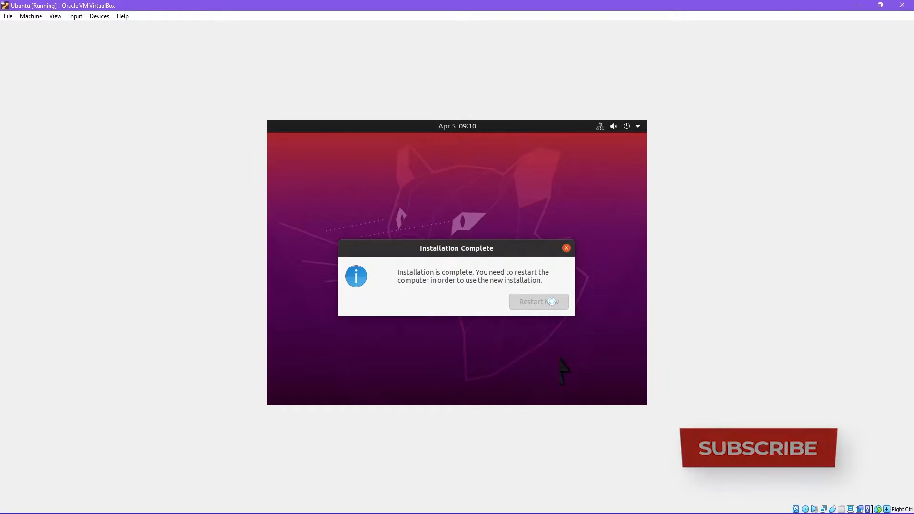